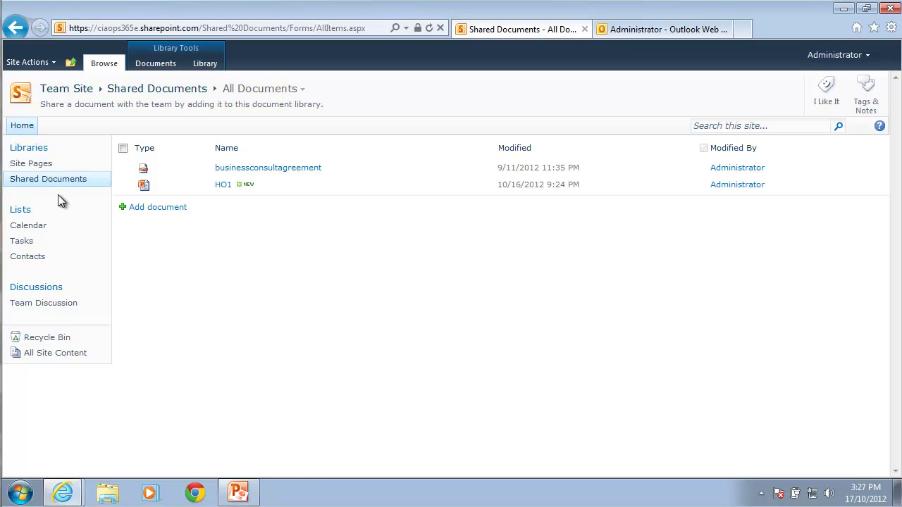
From the Library ribbon's Alert Me menu, start a new alert on the entire Shared Documents library.
{"action": "left_click", "coordinate": [206, 65]}
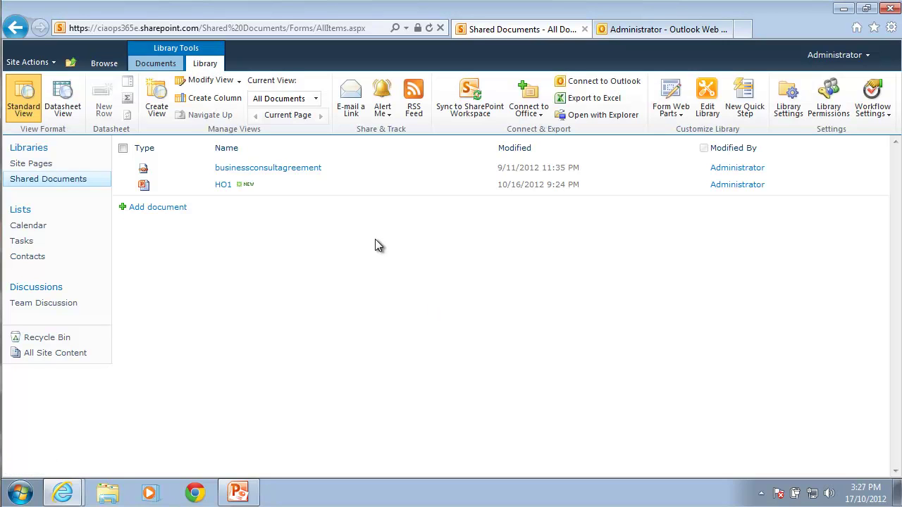
{"action": "left_click", "coordinate": [382, 100]}
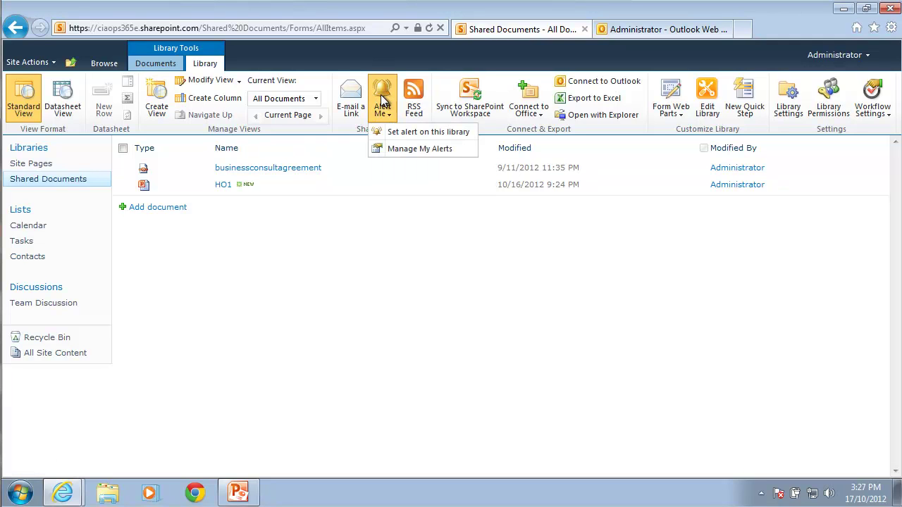
{"action": "left_click", "coordinate": [425, 133]}
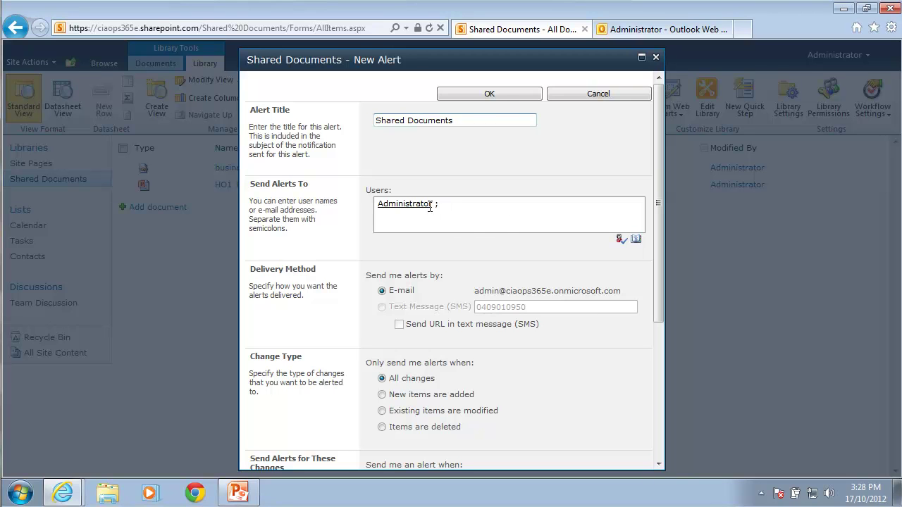
{"action": "left_click", "coordinate": [659, 463]}
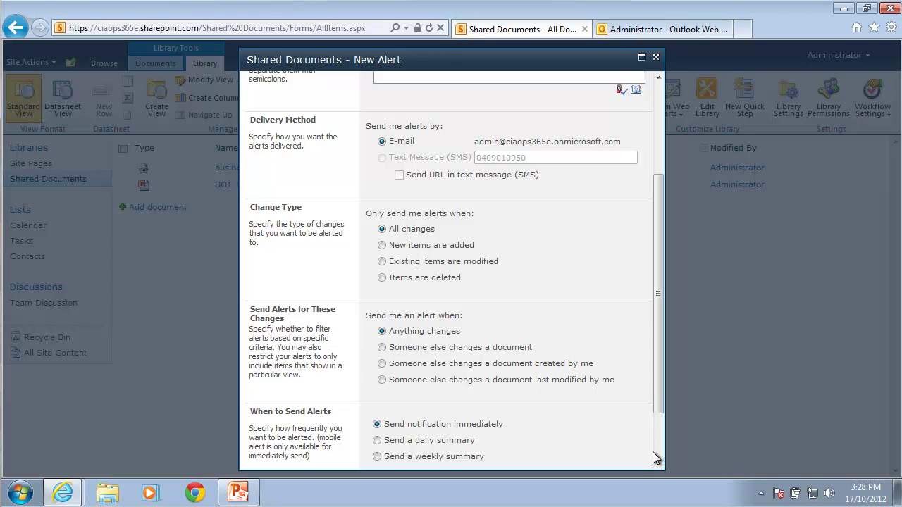
Save the Shared Documents alert for all changes, keeping notifications immediate instead of a daily summary.
{"action": "scroll", "coordinate": [658, 461], "scroll_direction": "down", "scroll_amount": 2}
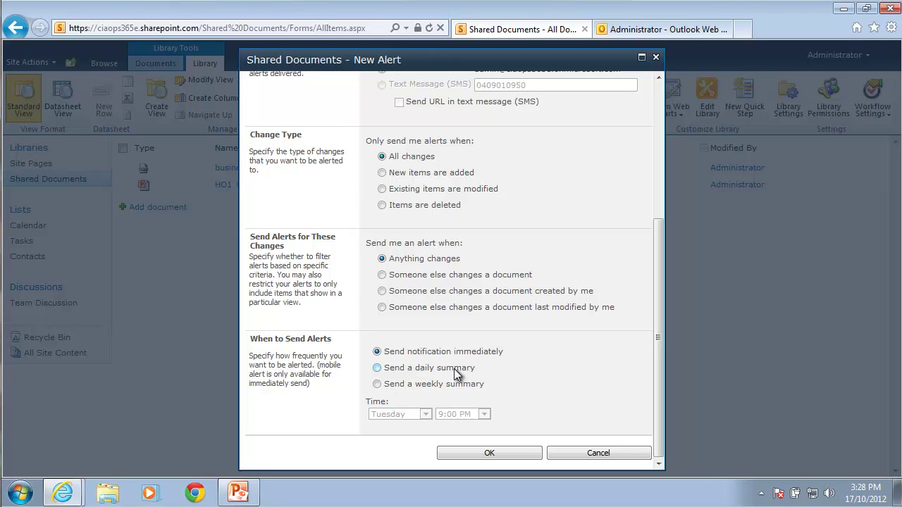
{"action": "left_click", "coordinate": [406, 370]}
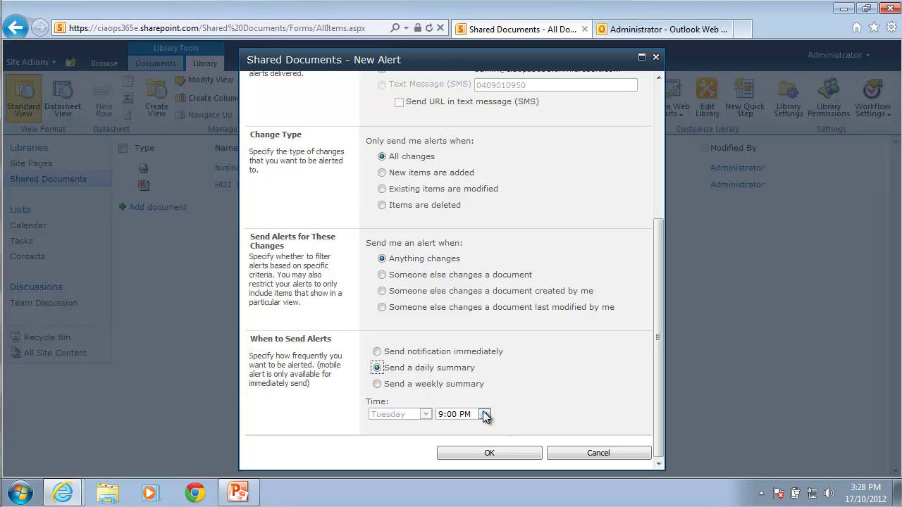
{"action": "left_click", "coordinate": [377, 353]}
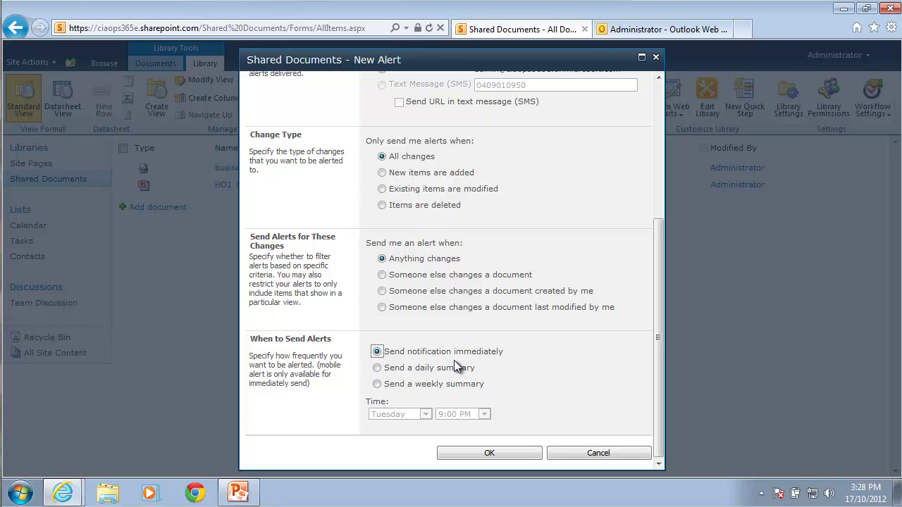
{"action": "left_click", "coordinate": [481, 453]}
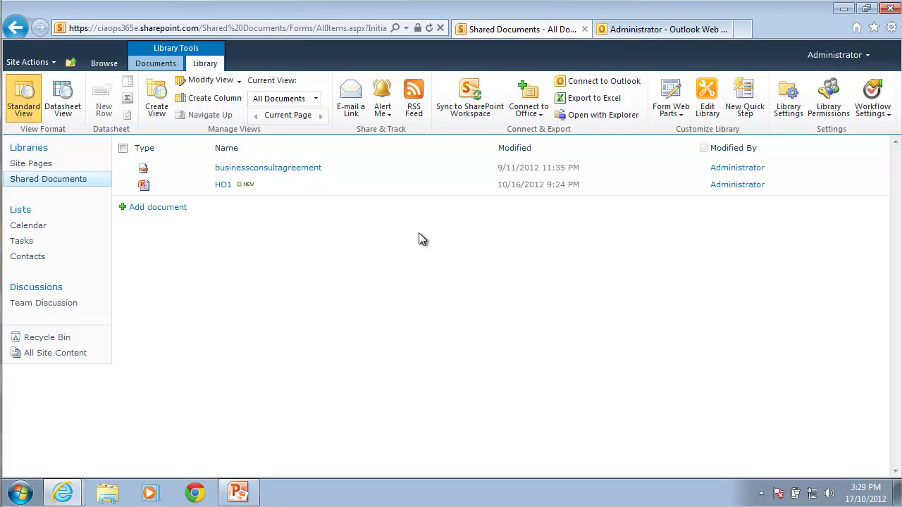
{"action": "left_click", "coordinate": [386, 121]}
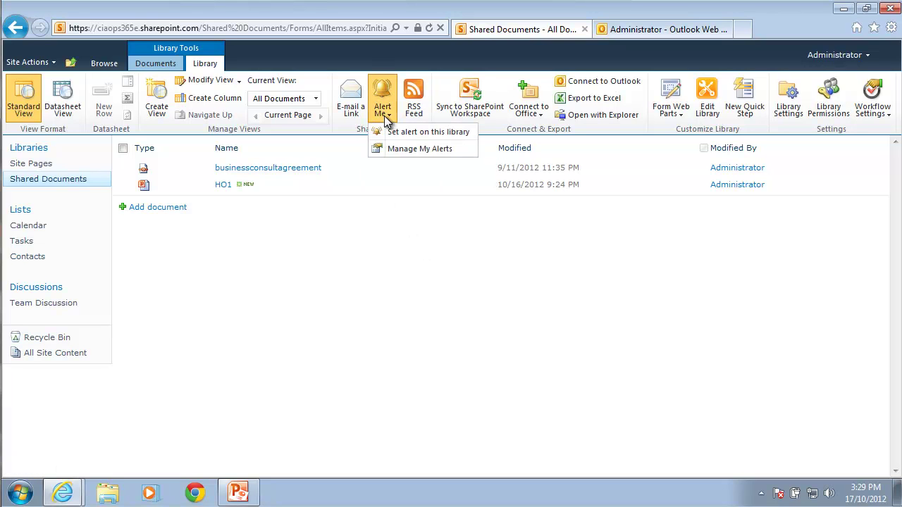
{"action": "left_click", "coordinate": [429, 152]}
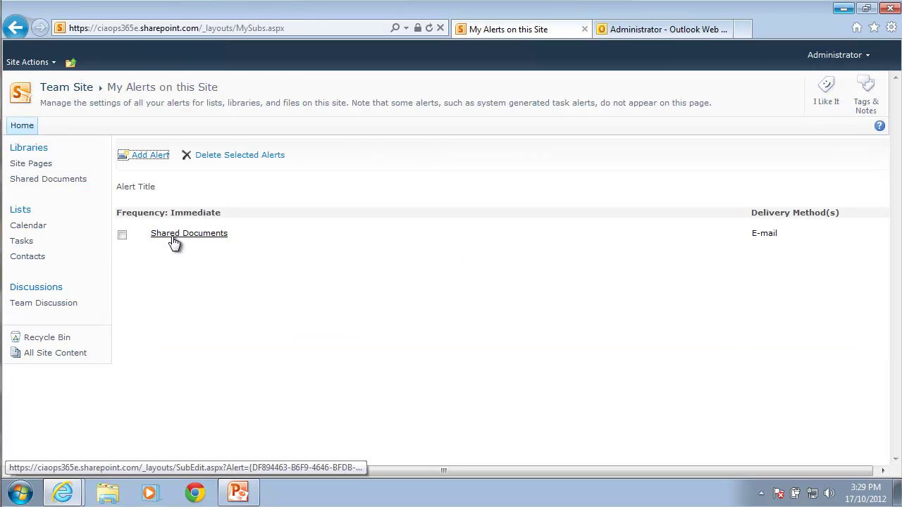
{"action": "left_click", "coordinate": [123, 235]}
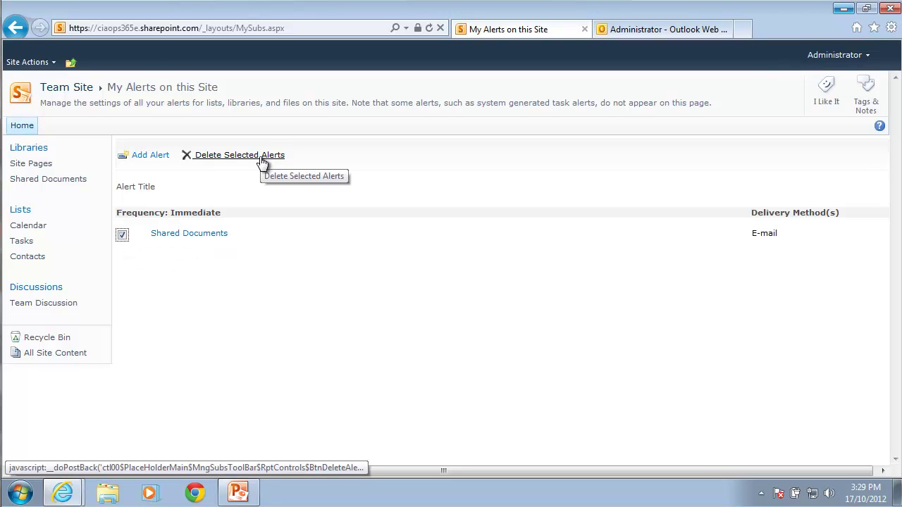
{"action": "left_click", "coordinate": [122, 236]}
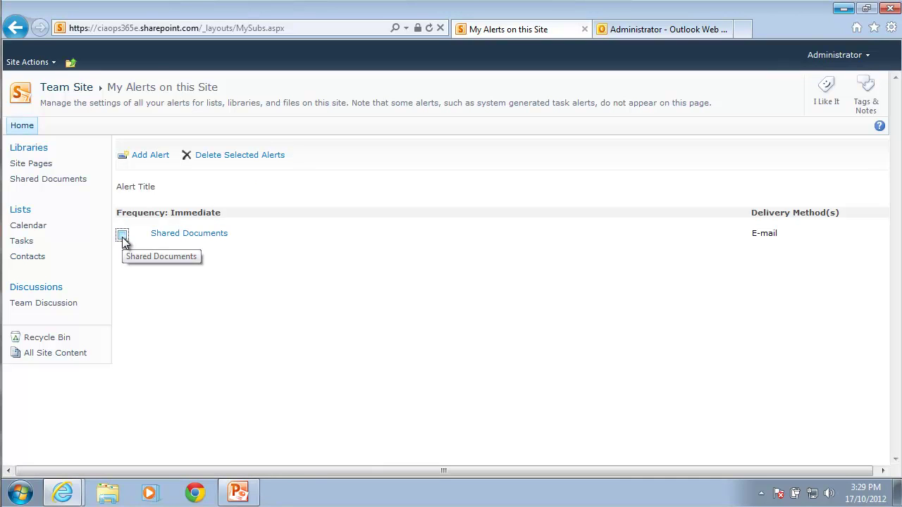
{"action": "left_click", "coordinate": [146, 162]}
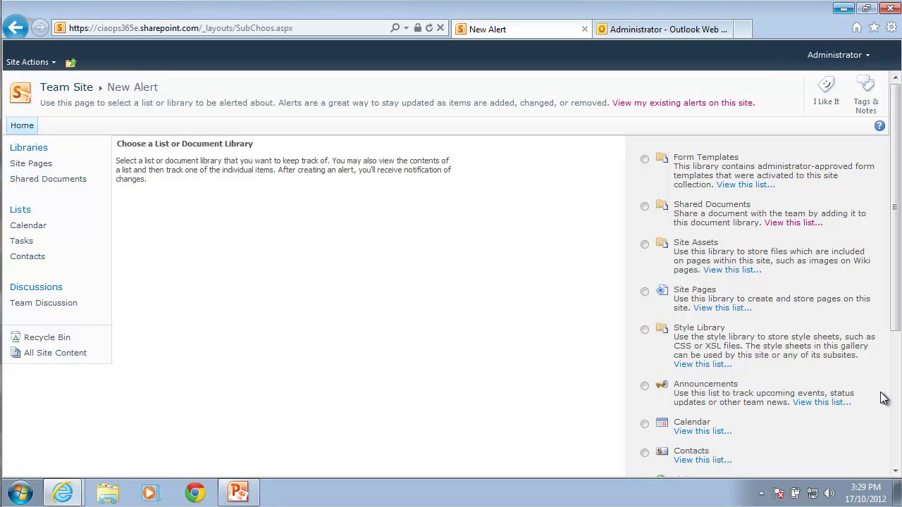
{"action": "scroll", "coordinate": [897, 436], "scroll_direction": "down", "scroll_amount": 3}
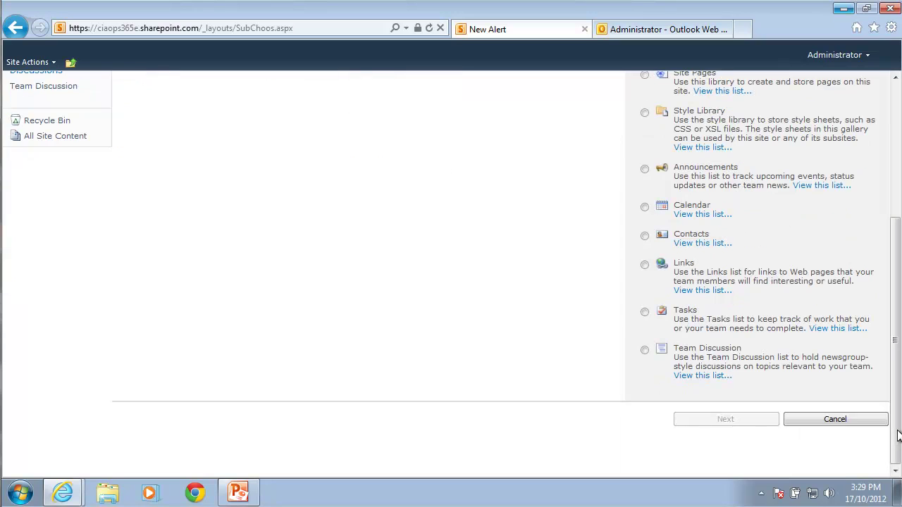
{"action": "left_click", "coordinate": [858, 420]}
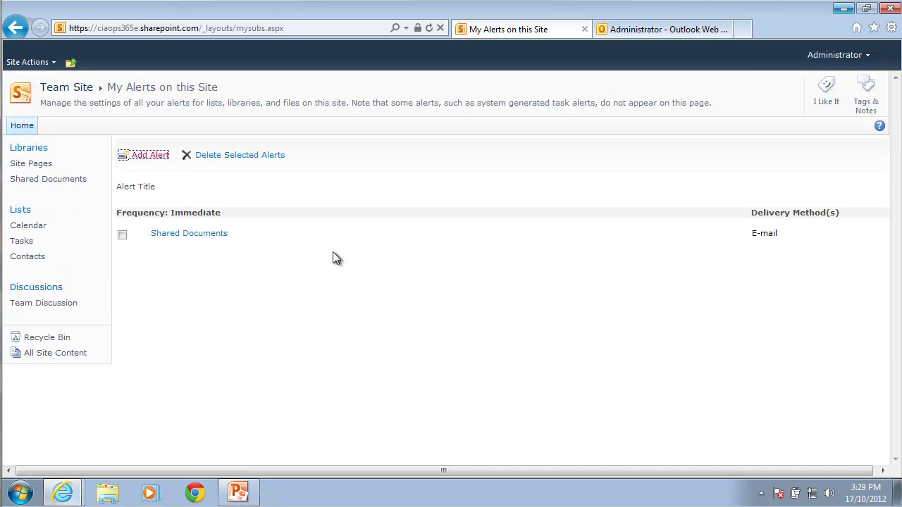
{"action": "left_click", "coordinate": [203, 238]}
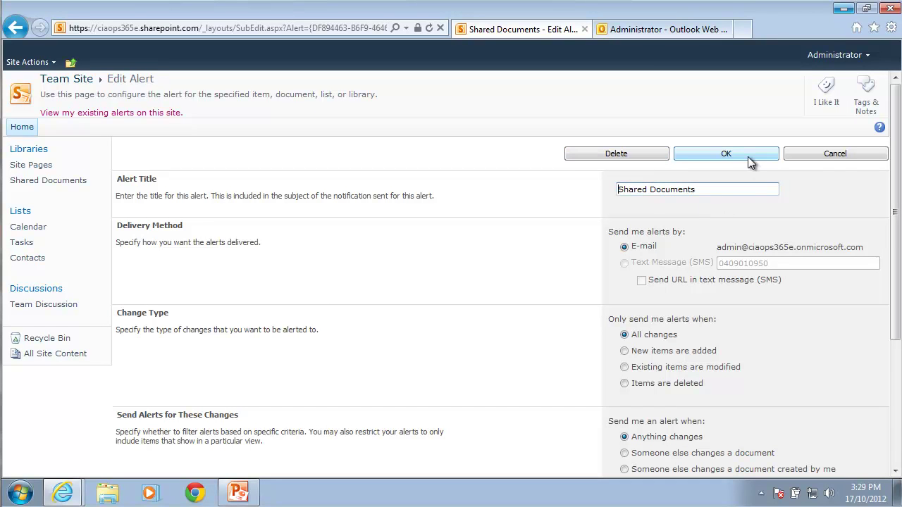
{"action": "left_click", "coordinate": [838, 156]}
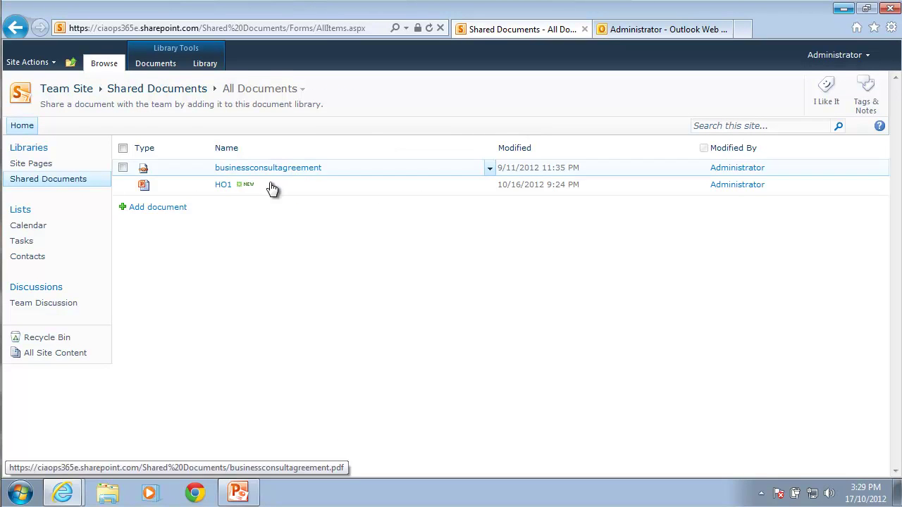
{"action": "left_click", "coordinate": [204, 64]}
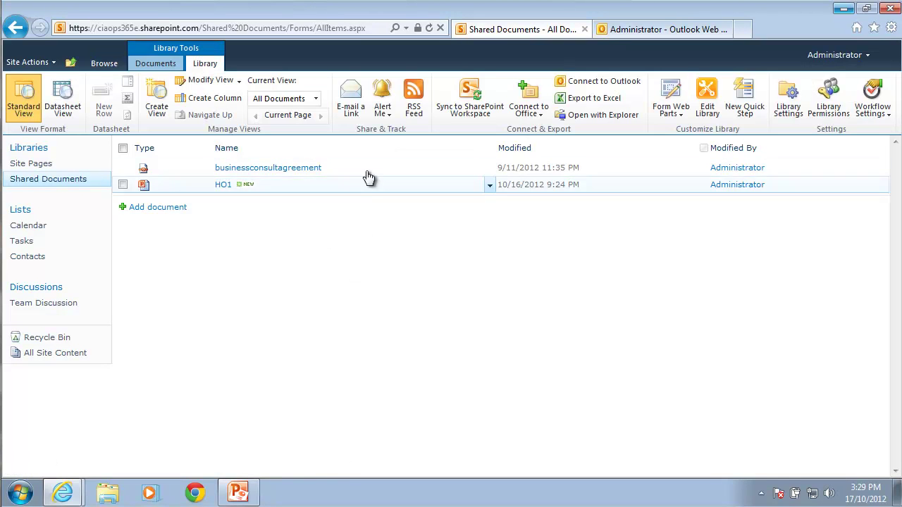
{"action": "left_click", "coordinate": [665, 32]}
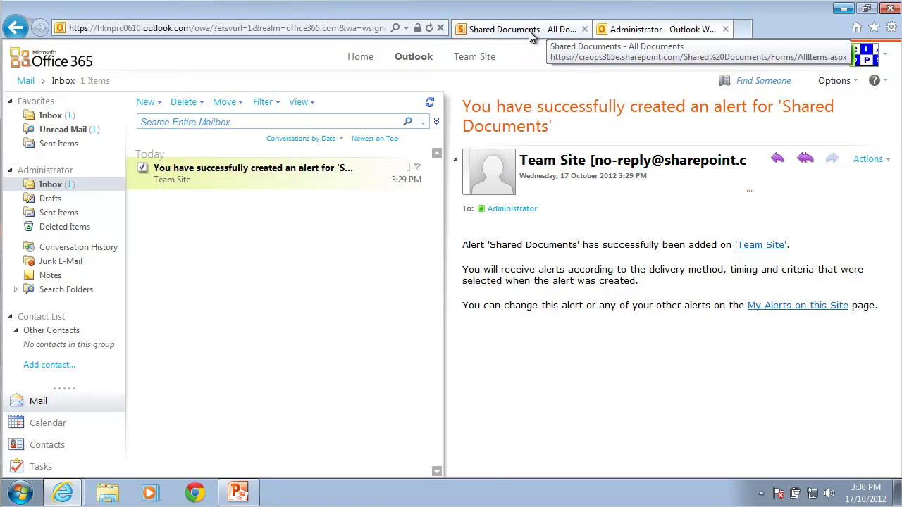
{"action": "left_click", "coordinate": [548, 32]}
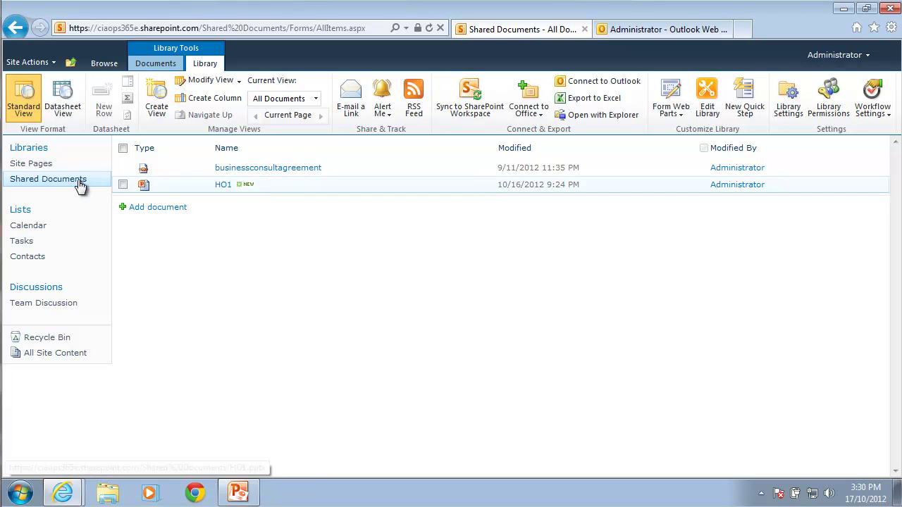
Delete the HO1 document from Shared Documents and confirm sending it to the Recycle Bin.
{"action": "left_click", "coordinate": [123, 186]}
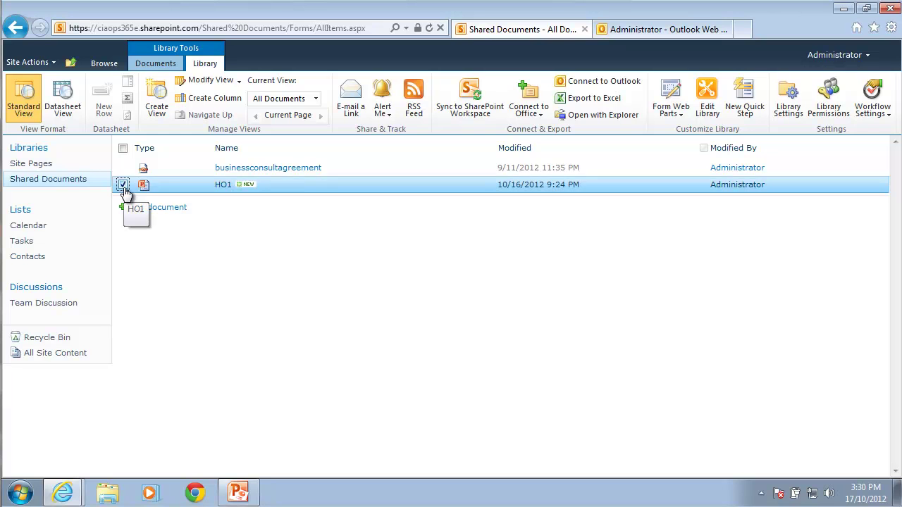
{"action": "left_click", "coordinate": [157, 63]}
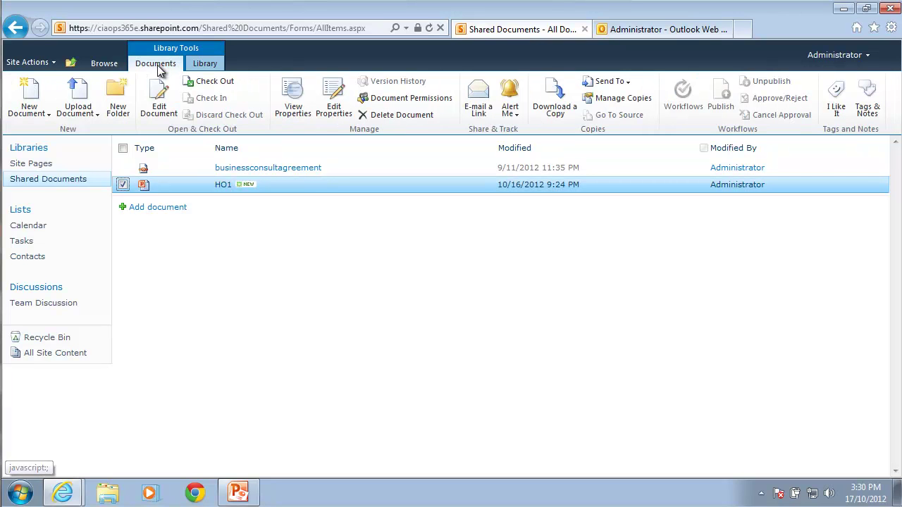
{"action": "left_click", "coordinate": [393, 117]}
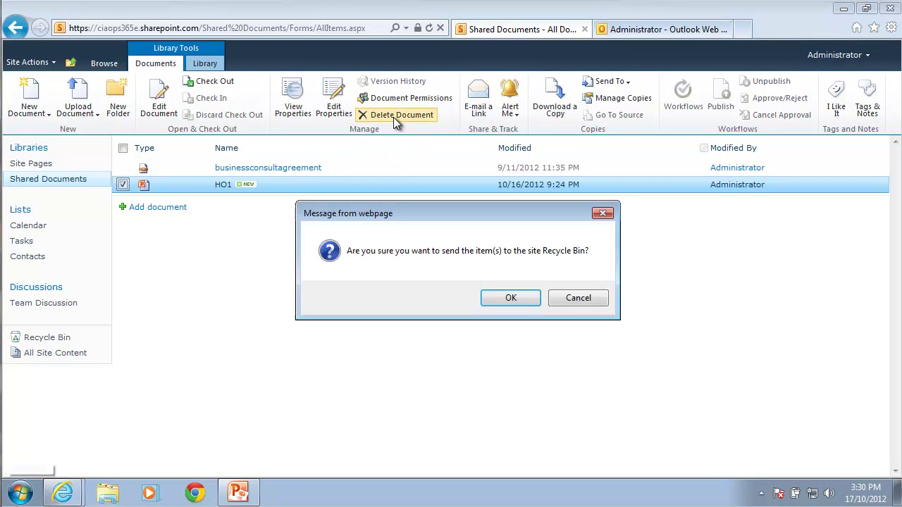
{"action": "left_click", "coordinate": [520, 299]}
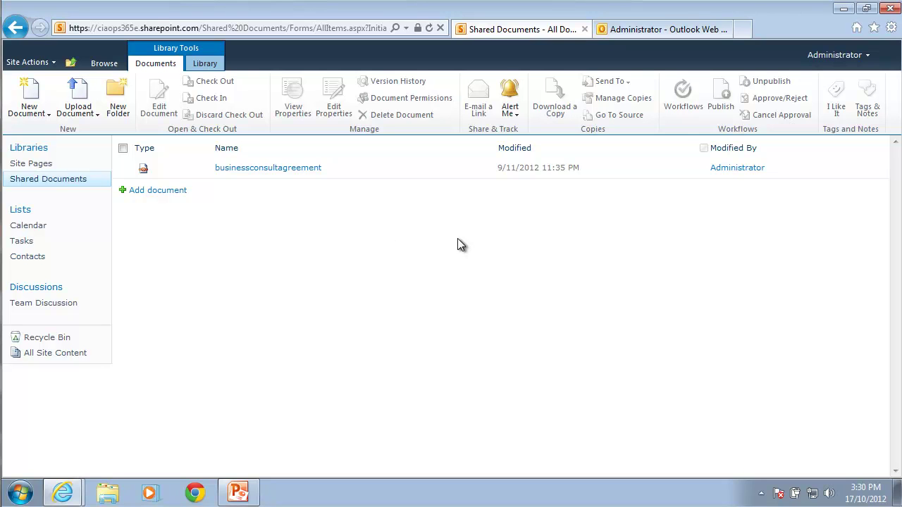
Read the 'Shared Documents - HO1.pptx' deletion alert in Outlook Web App, then return to SharePoint.
{"action": "left_click", "coordinate": [645, 33]}
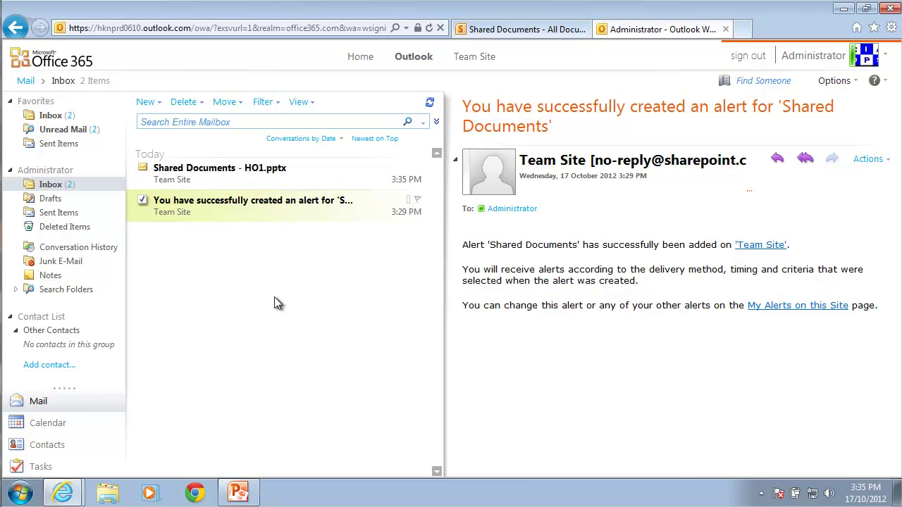
{"action": "left_click", "coordinate": [274, 177]}
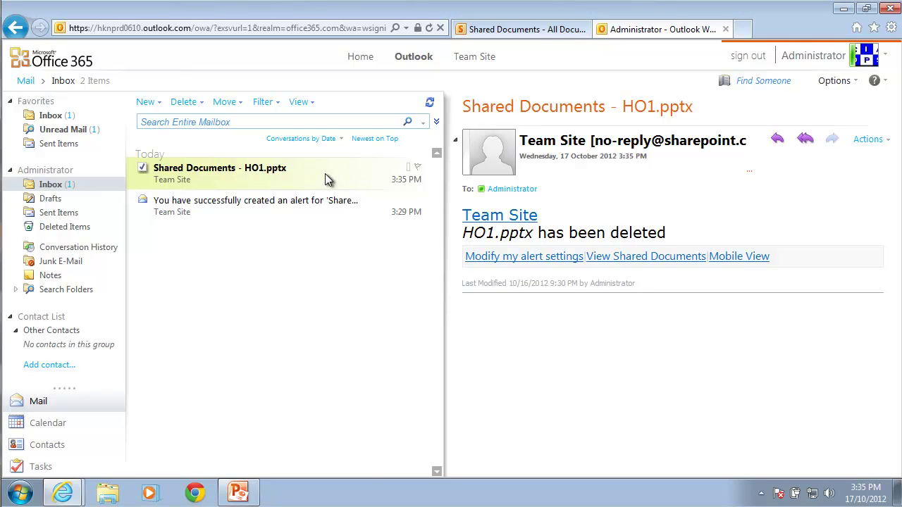
{"action": "left_click", "coordinate": [525, 31]}
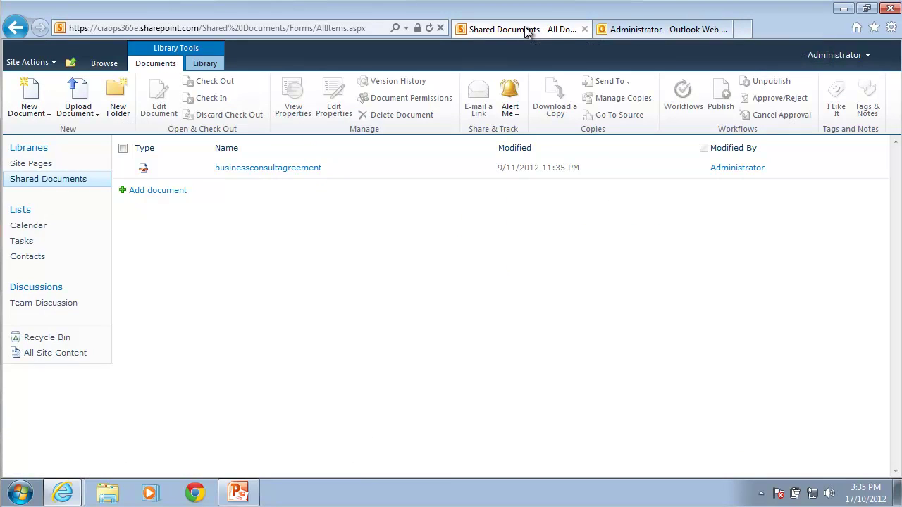
Create an immediate all-changes e-mail alert on businessconsultagreement.pdf from its item menu.
{"action": "left_click", "coordinate": [207, 63]}
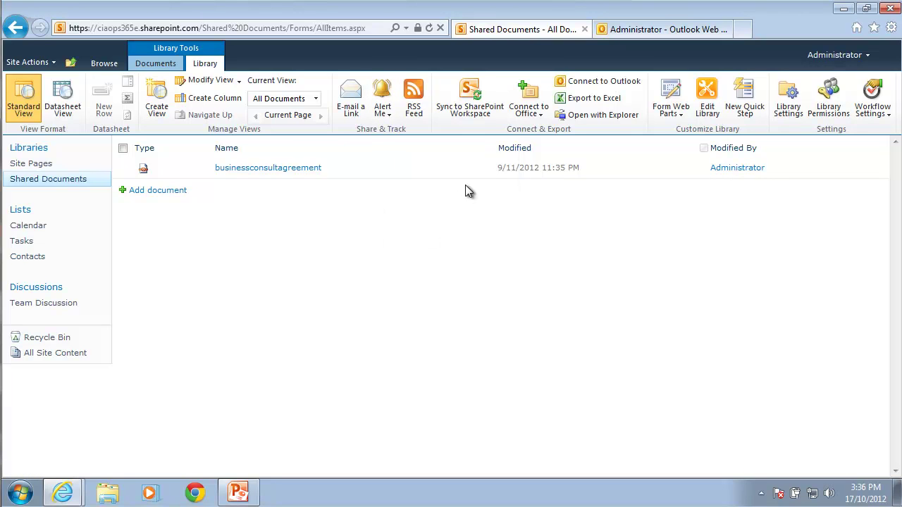
{"action": "left_click", "coordinate": [489, 173]}
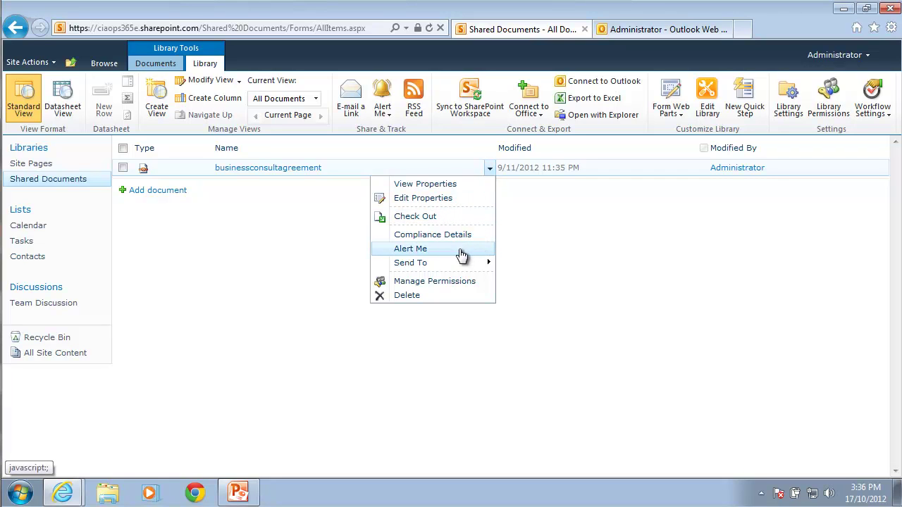
{"action": "left_click", "coordinate": [419, 255]}
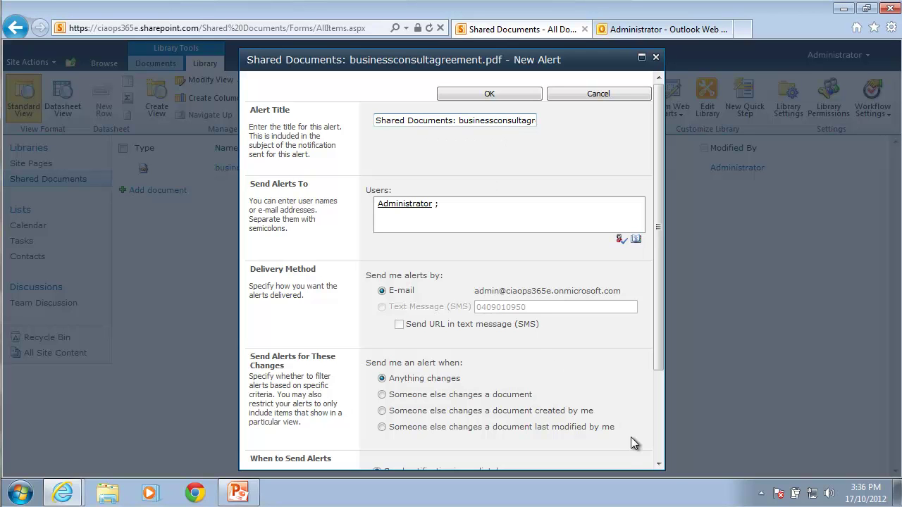
{"action": "left_click", "coordinate": [658, 464]}
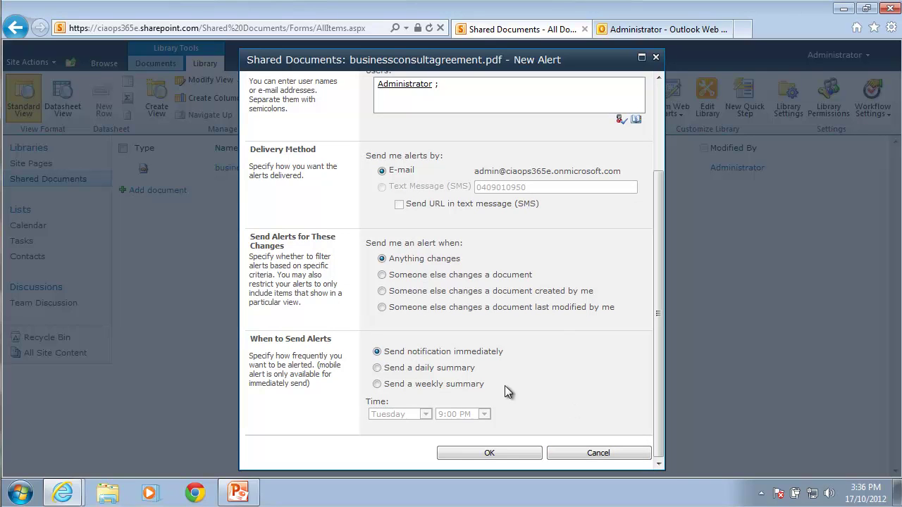
{"action": "left_click", "coordinate": [489, 453]}
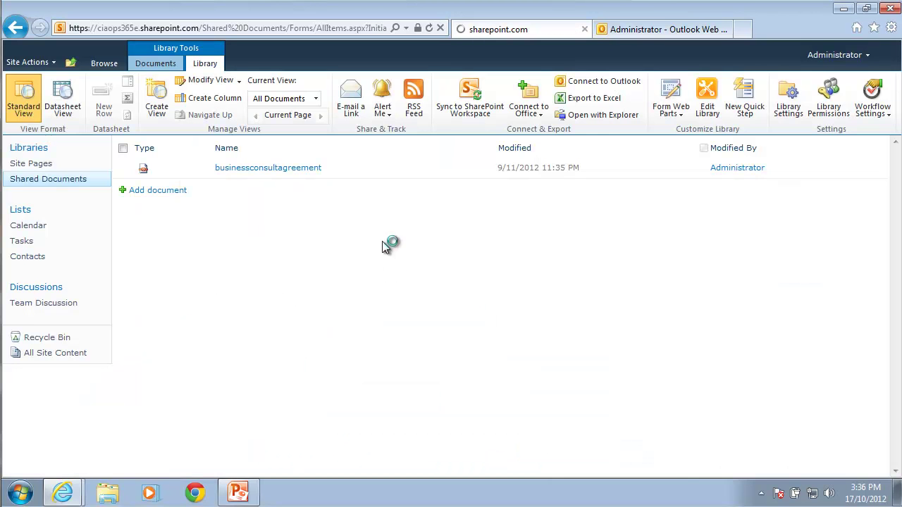
{"action": "left_click", "coordinate": [384, 116]}
{"action": "left_click", "coordinate": [419, 148]}
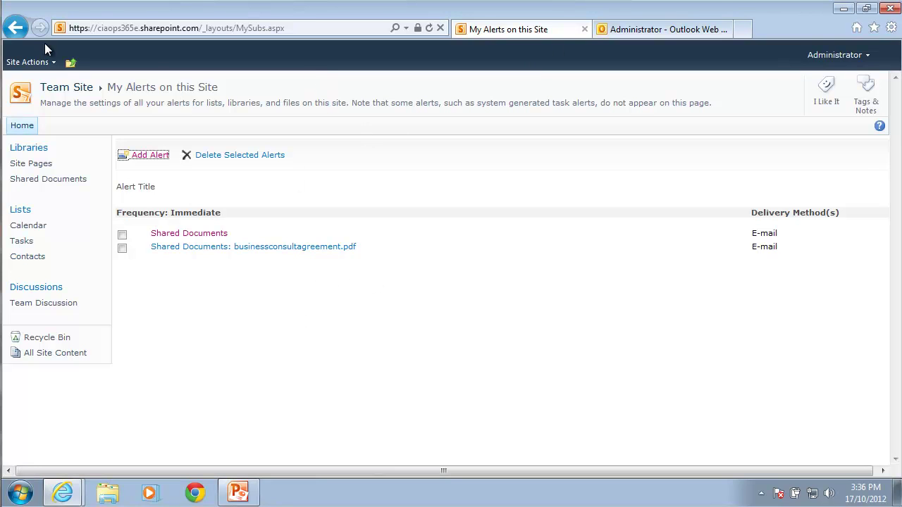
{"action": "left_click", "coordinate": [17, 30]}
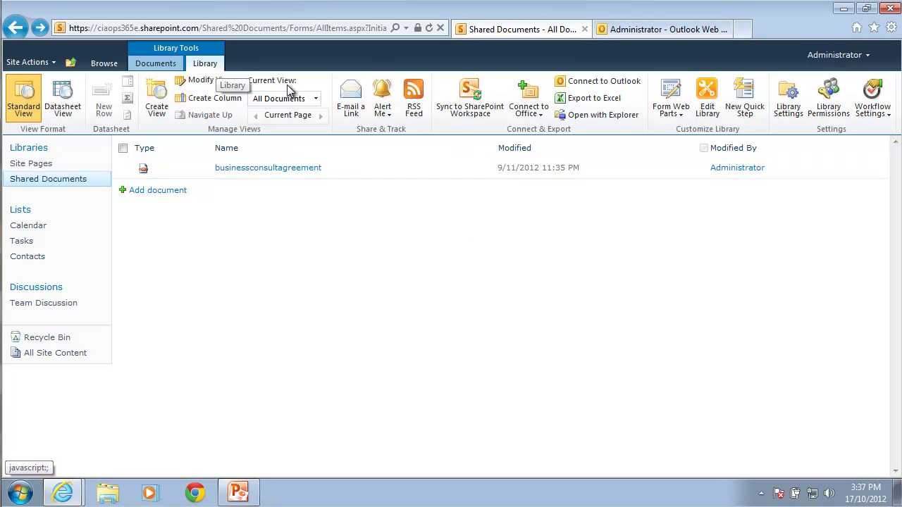
{"action": "left_click", "coordinate": [489, 171]}
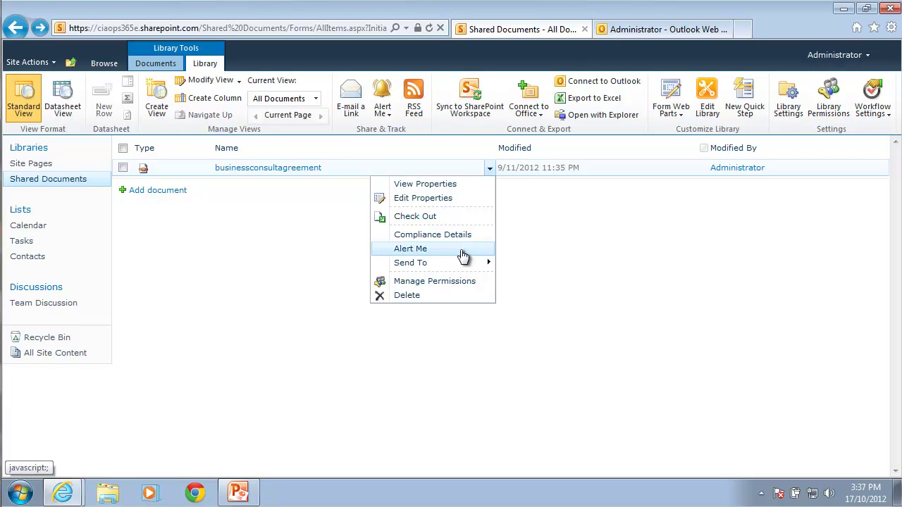
{"action": "left_click", "coordinate": [37, 233]}
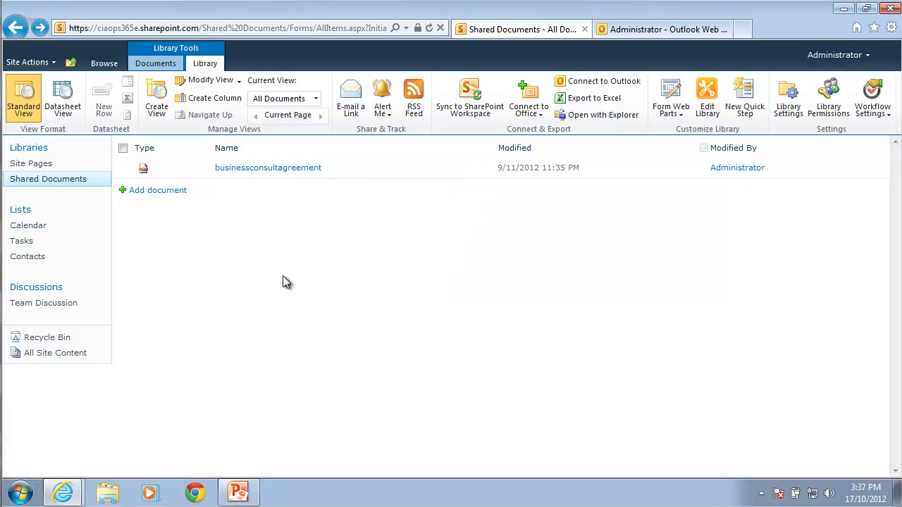
Open the Calendar list and show its Alert Me choices from the Calendar ribbon.
{"action": "left_click", "coordinate": [38, 228]}
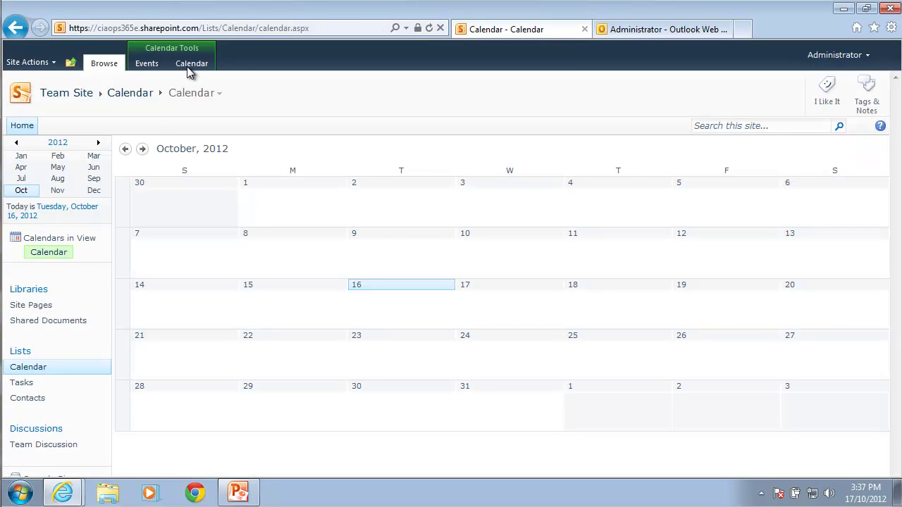
{"action": "left_click", "coordinate": [192, 64]}
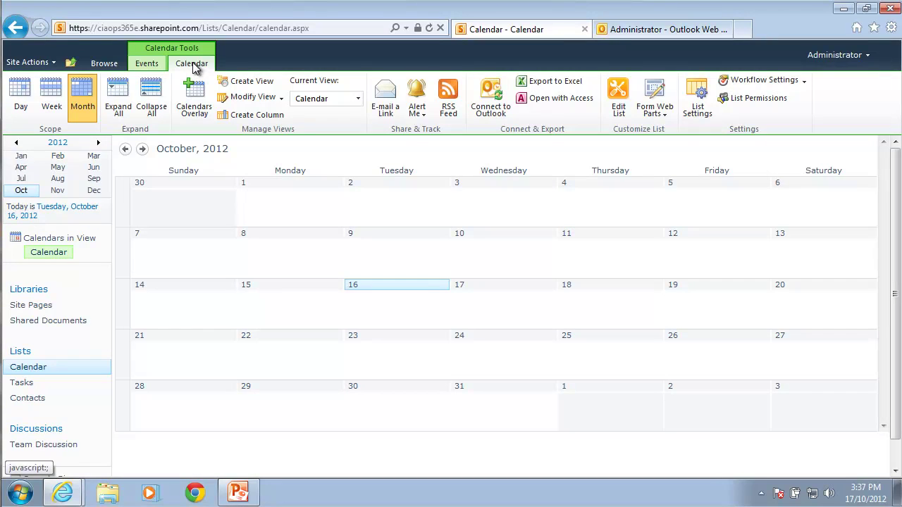
{"action": "left_click", "coordinate": [421, 119]}
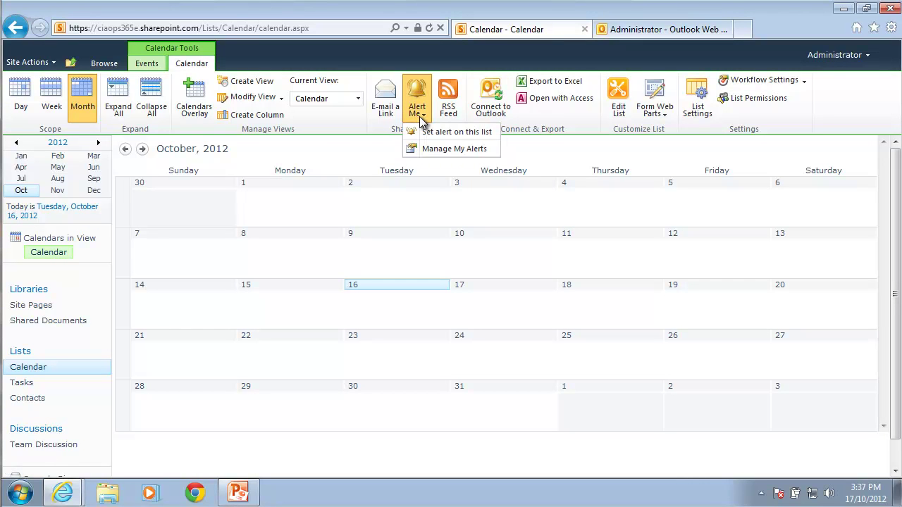